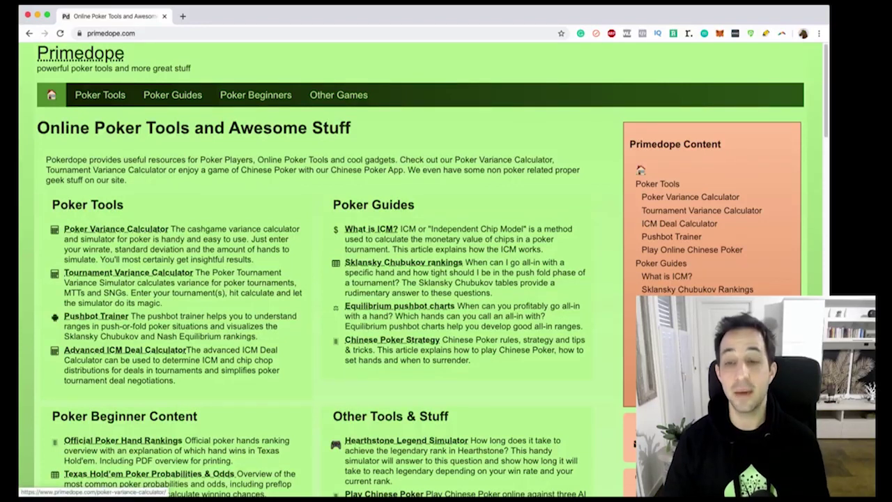
Open the Poker Variance Calculator page and put the cursor in the 2.5 Winrate field.
left_click(116, 228)
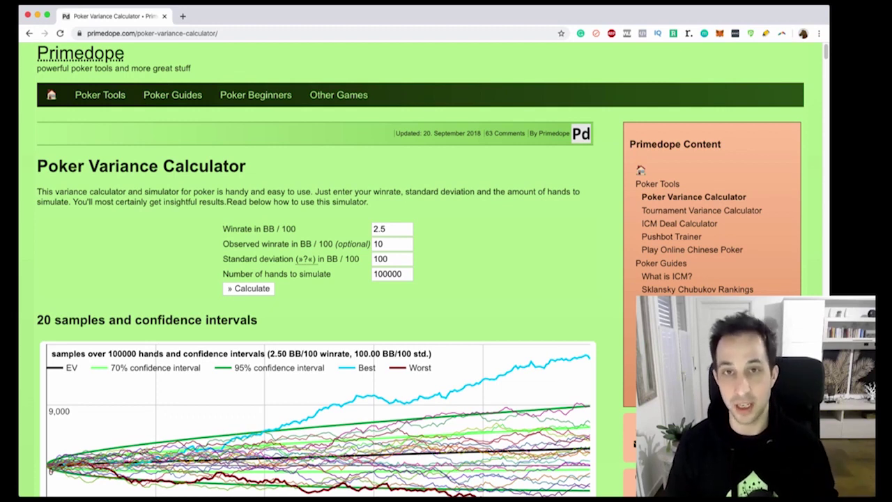
key("Tab")
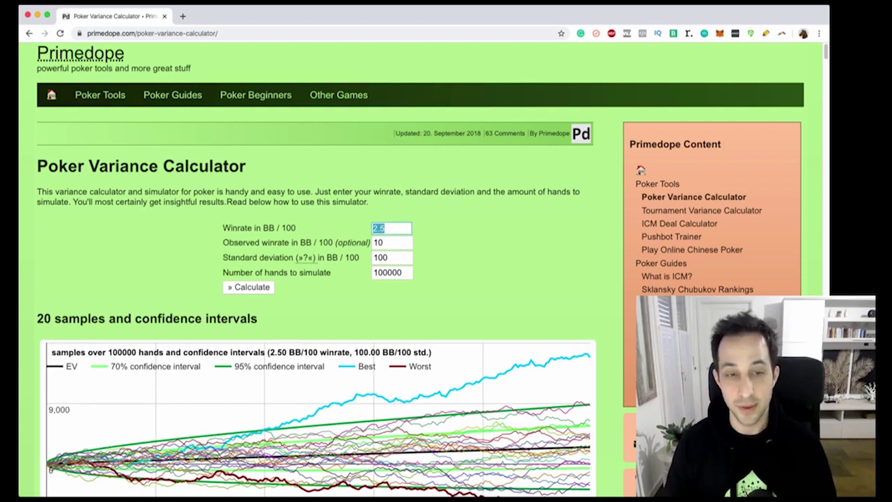
key("Right")
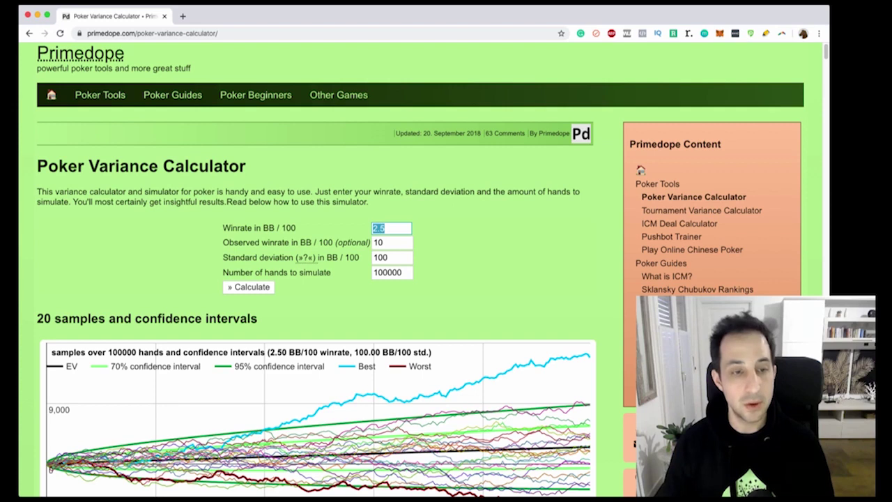
Change the Winrate in BB/100 value from 2.5 to 20.
type("2.5")
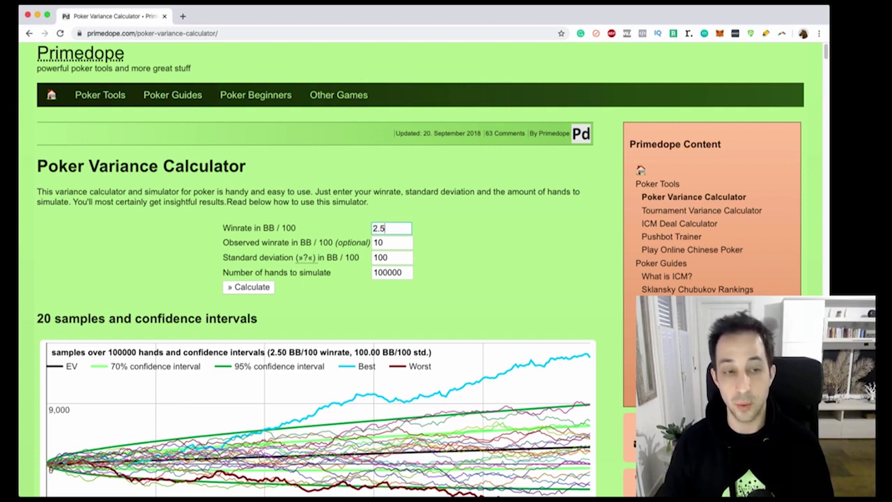
key("Return")
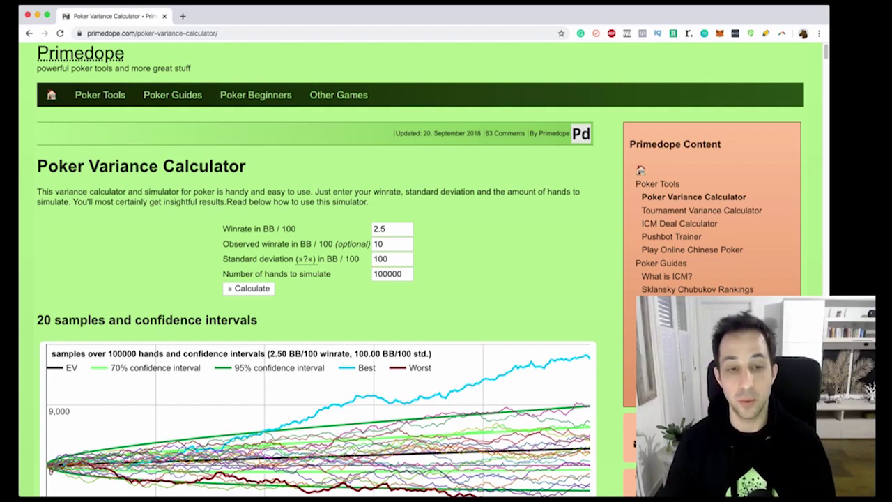
key("Tab")
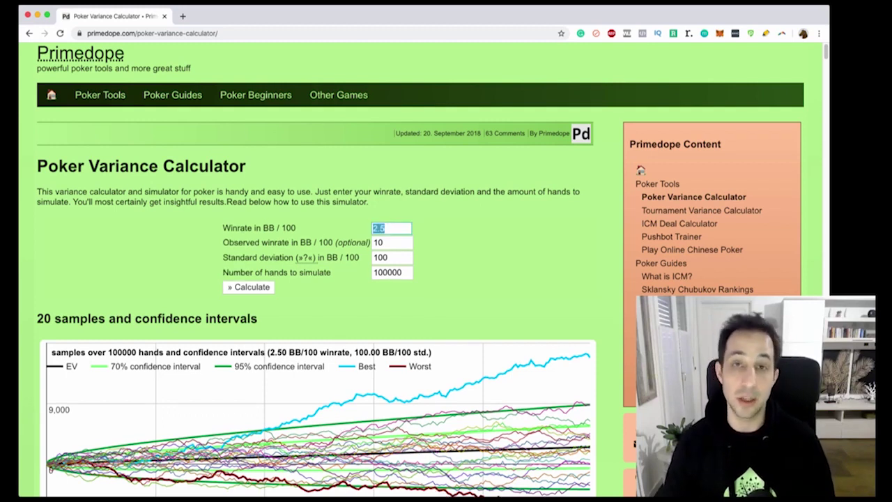
key("Right")
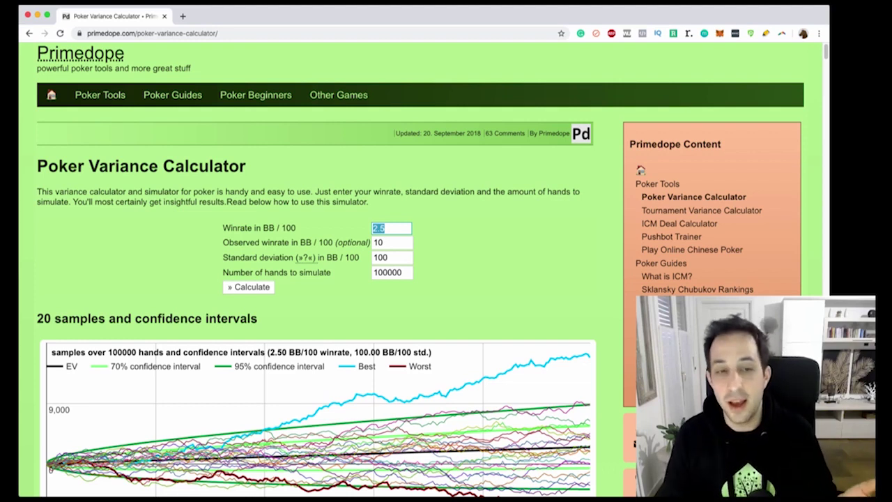
key("Right")
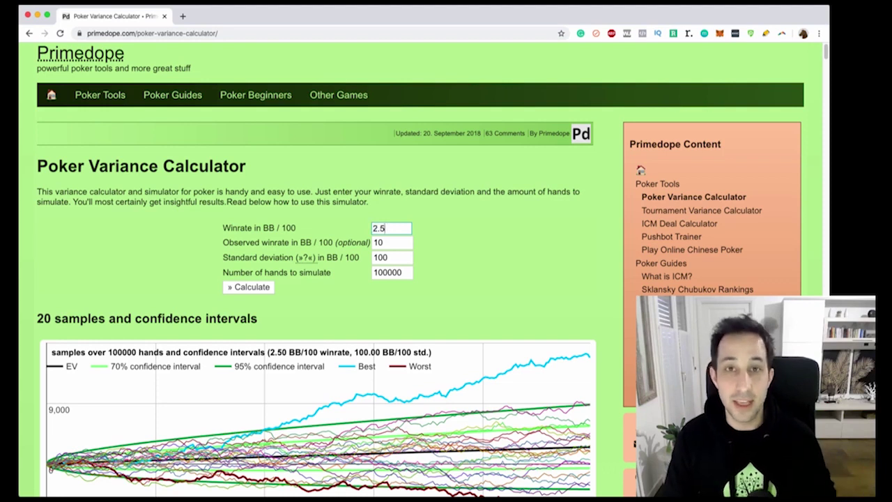
key("ctrl+a")
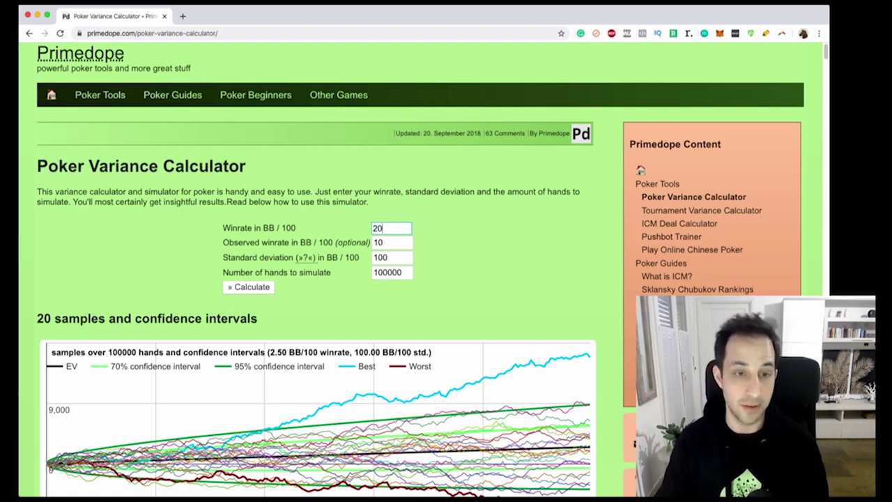
Clear Observed winrate, keep standard deviation 100, enter 2000 hands and recalculate.
key("Tab")
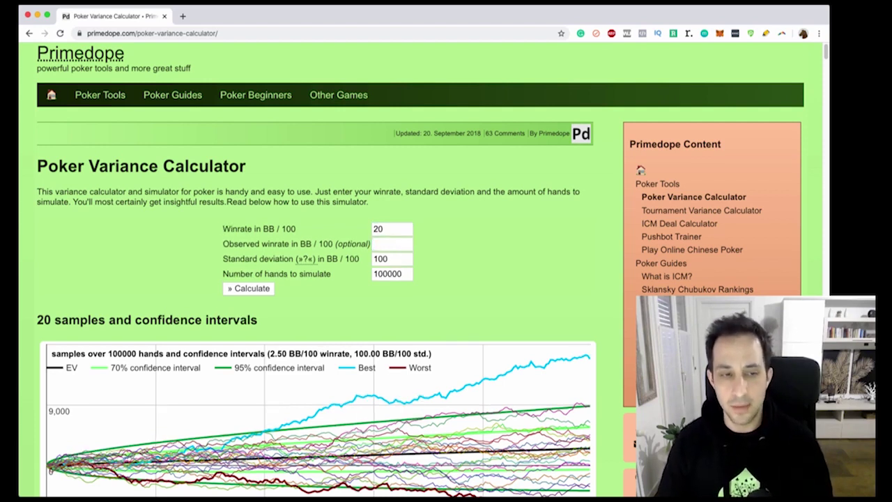
key("Tab")
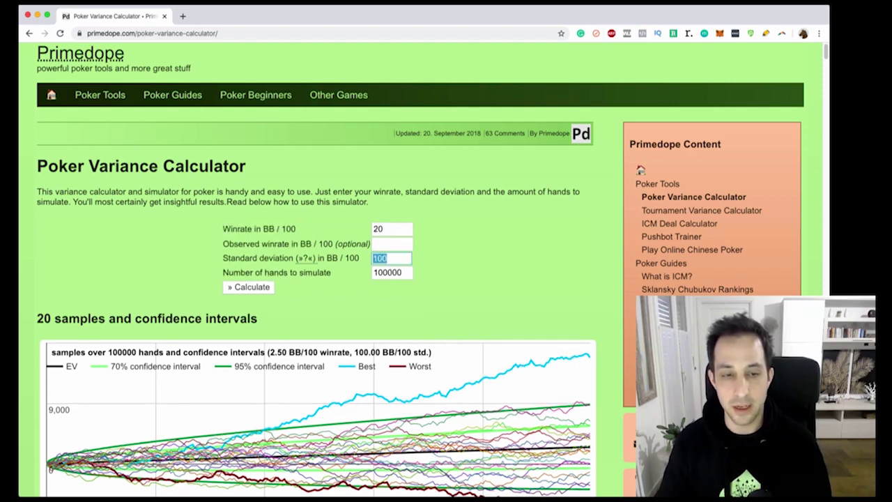
key("BackSpace")
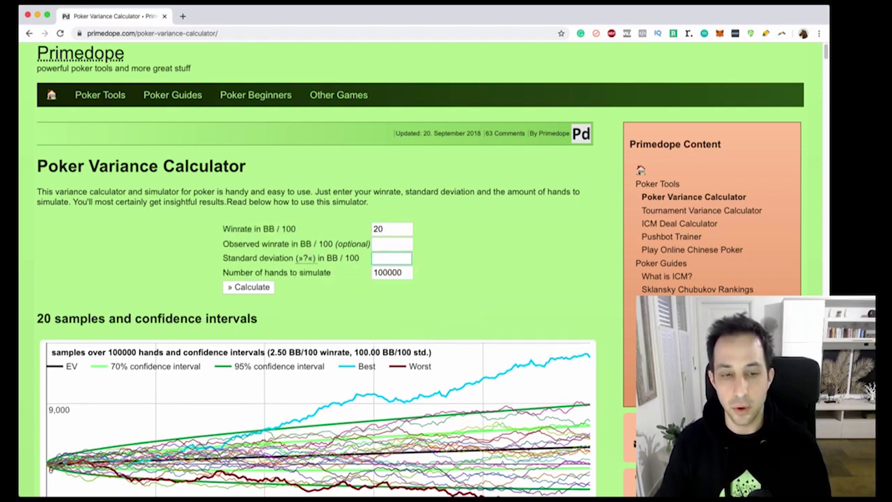
type("100")
scroll(420, 270, "down", 1)
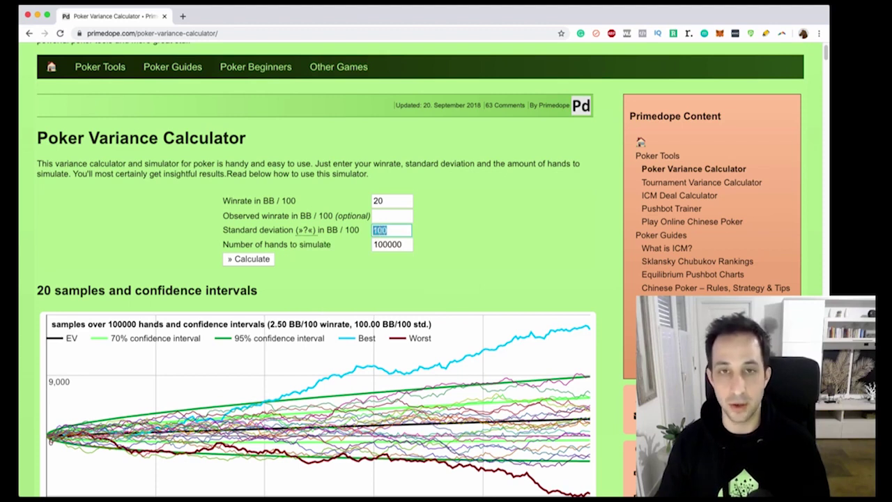
key("Tab")
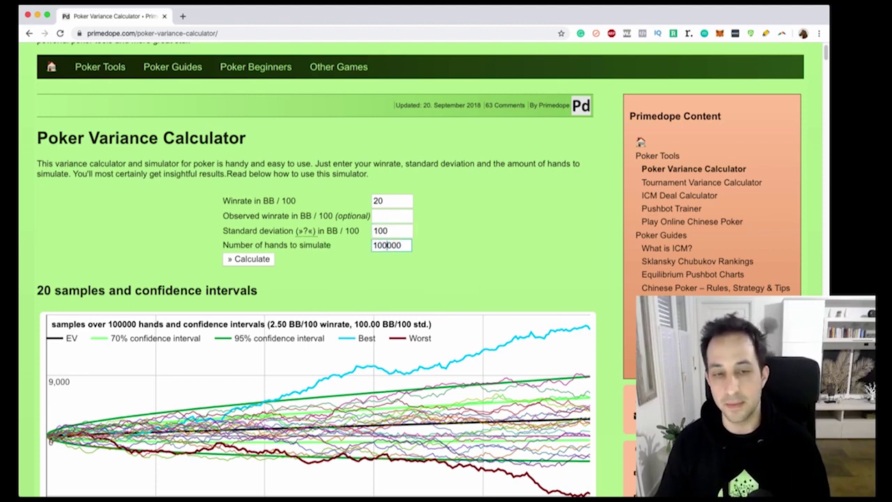
key("BackSpace")
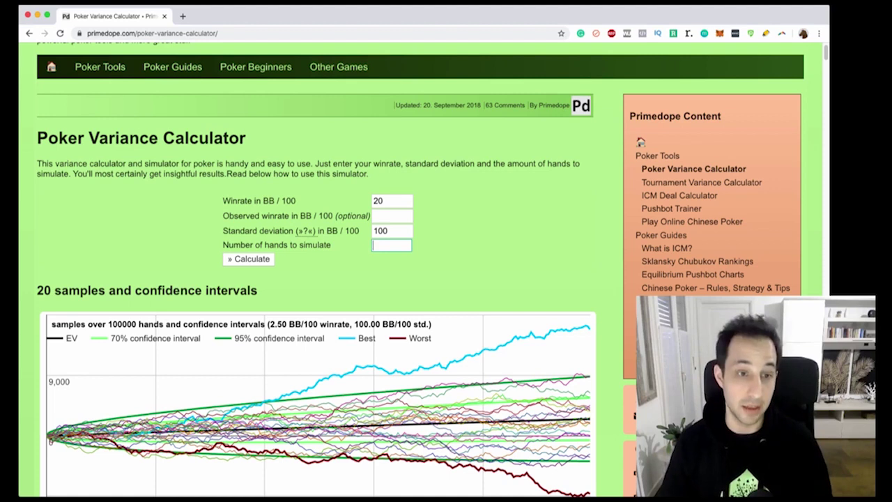
type("200")
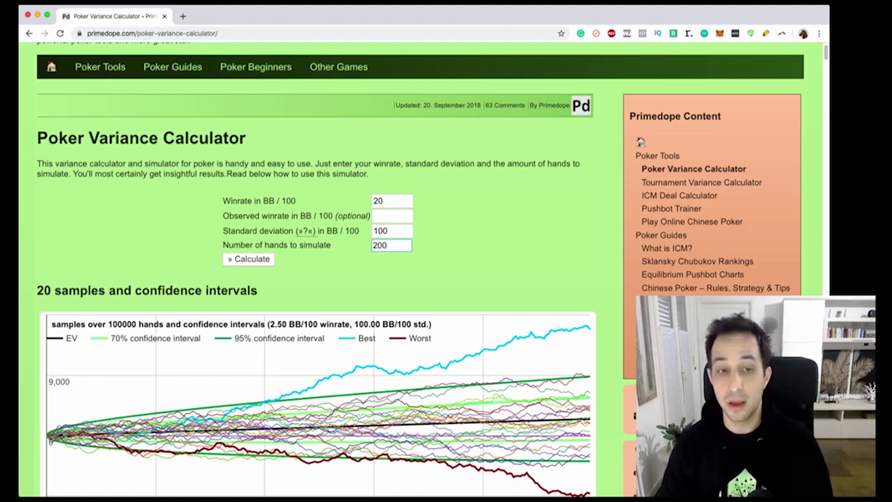
type("0")
key("Return")
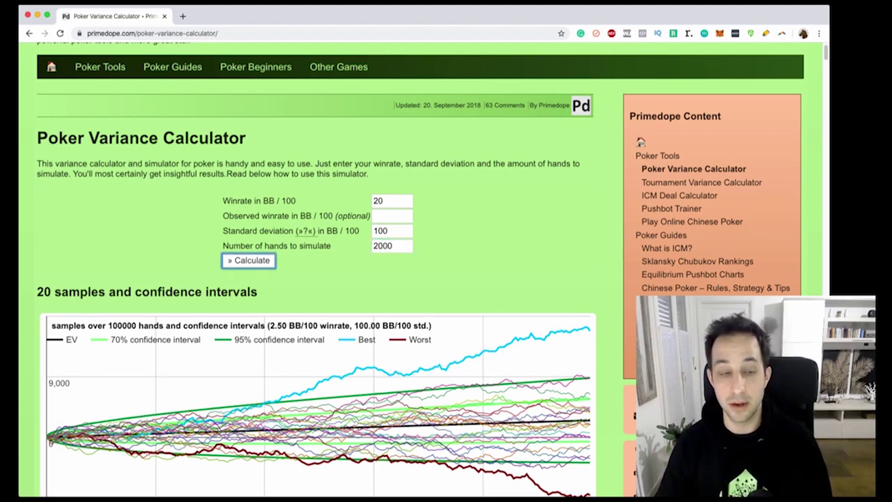
Scroll to the Variance in numbers table and highlight the 400.00 BB expected winnings.
scroll(314, 279, "down", 3)
scroll(314, 279, "down", 3)
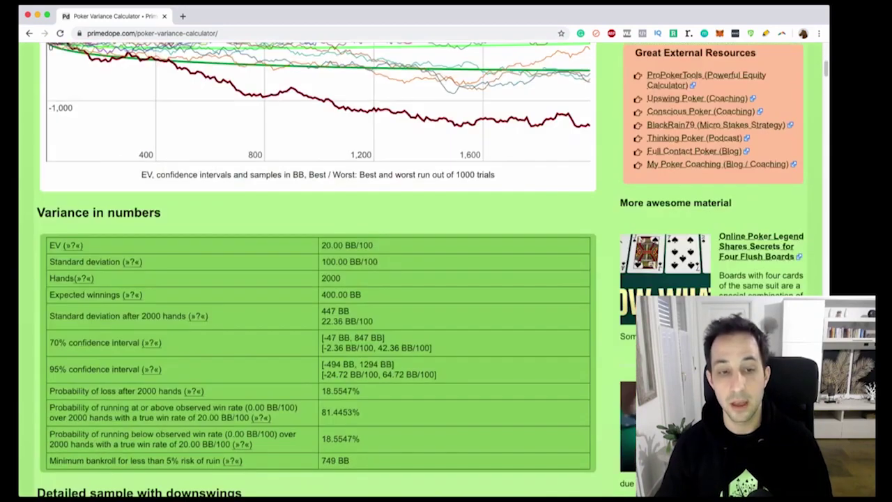
scroll(314, 278, "down", 1)
mouse_move(74, 245)
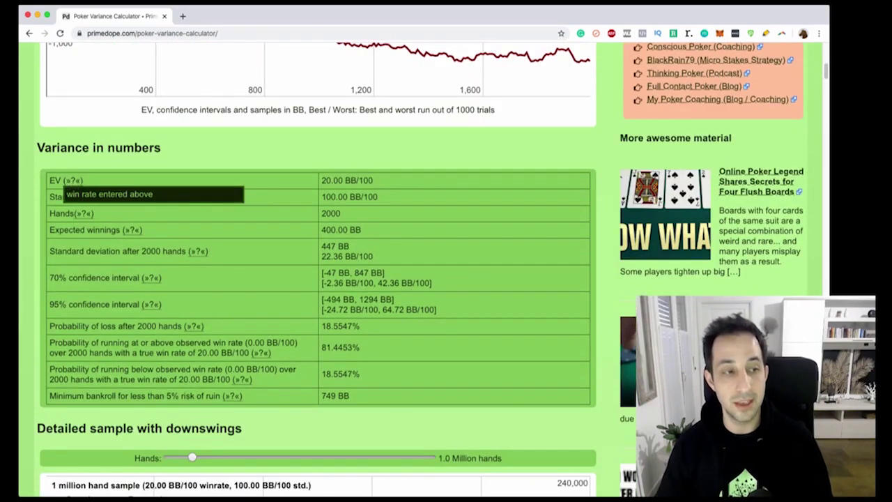
mouse_move(49, 180)
left_mouse_down()
mouse_move(359, 347)
mouse_move(360, 375)
left_mouse_up()
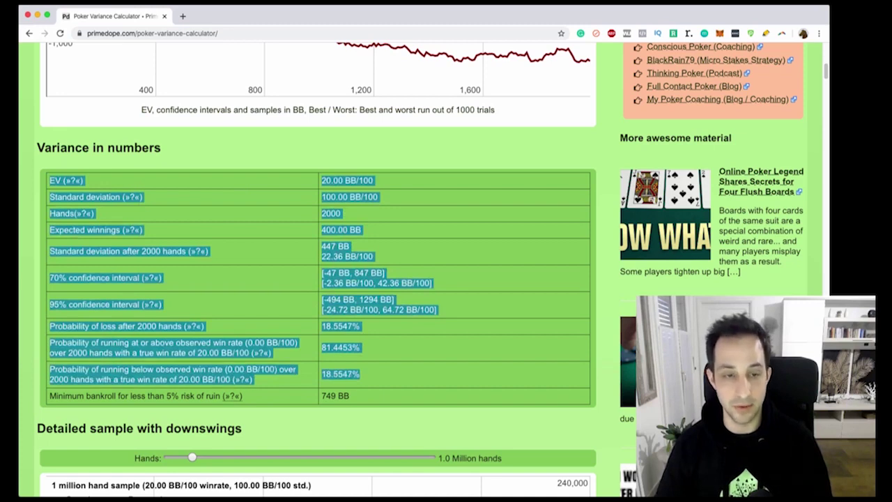
left_click(359, 374)
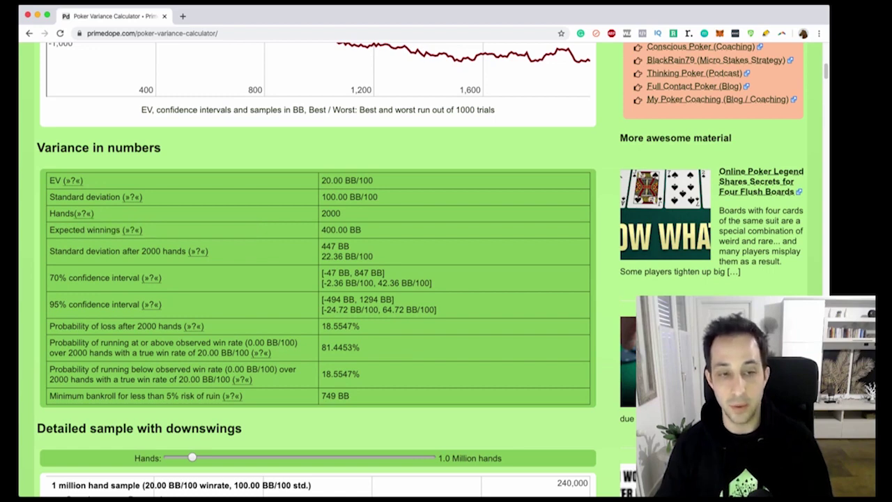
left_click_drag(362, 230, 321, 230)
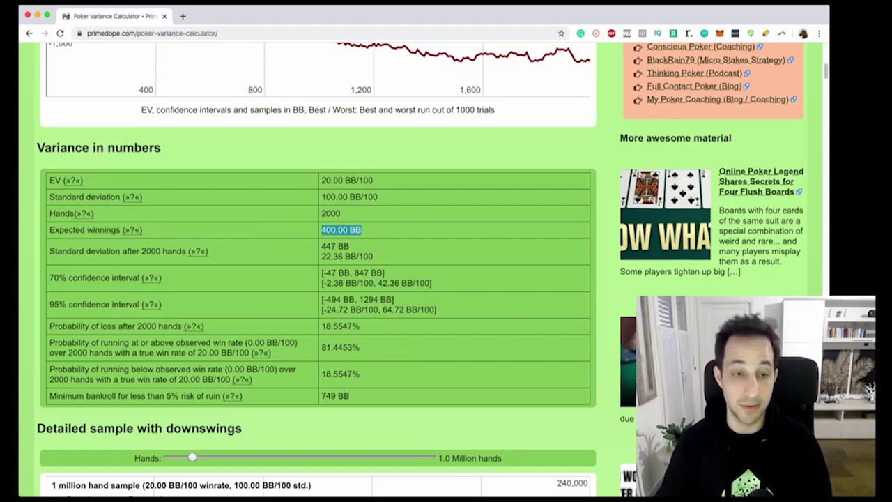
left_click(322, 230)
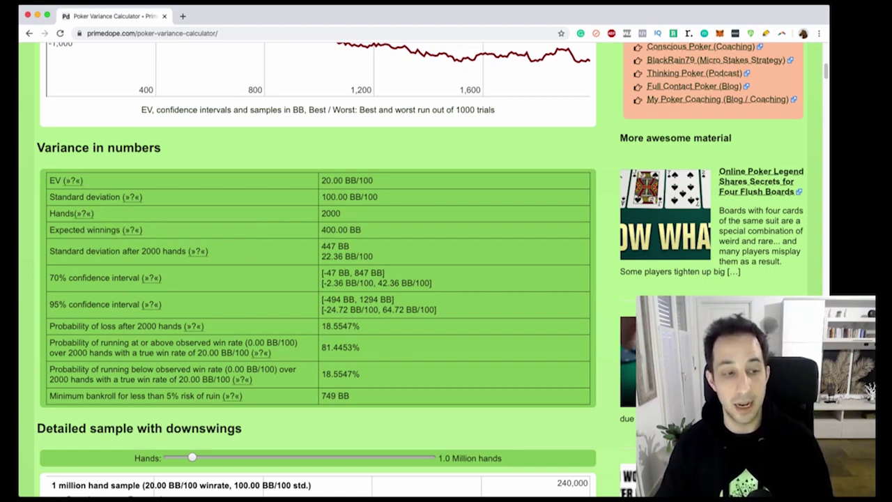
Highlight the 95% confidence interval (-494 to 1294 BB) and the 18.55% loss probability.
left_click_drag(49, 304, 161, 304)
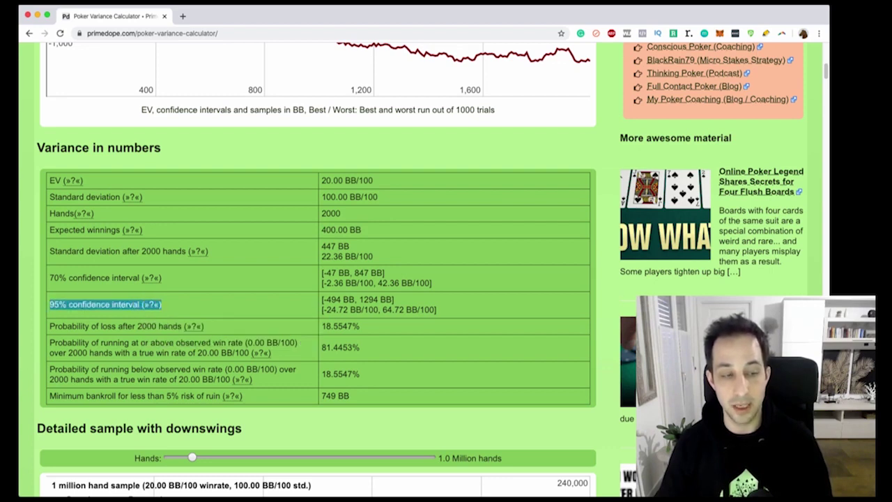
left_click(162, 304)
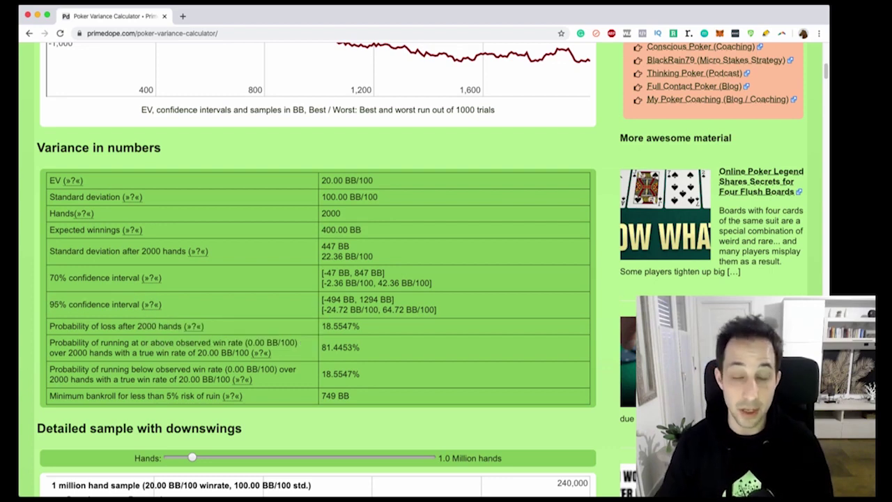
left_click_drag(322, 300, 355, 300)
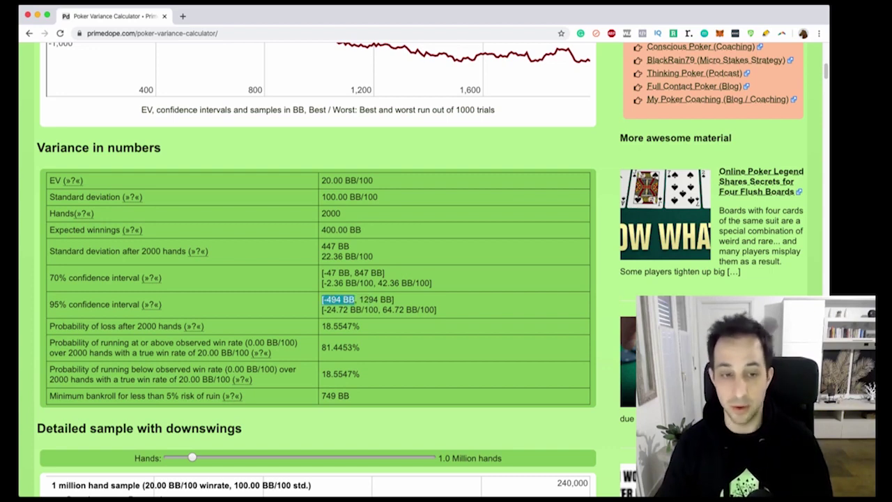
mouse_move(359, 300)
left_mouse_down()
mouse_move(393, 300)
mouse_move(321, 299)
left_mouse_up()
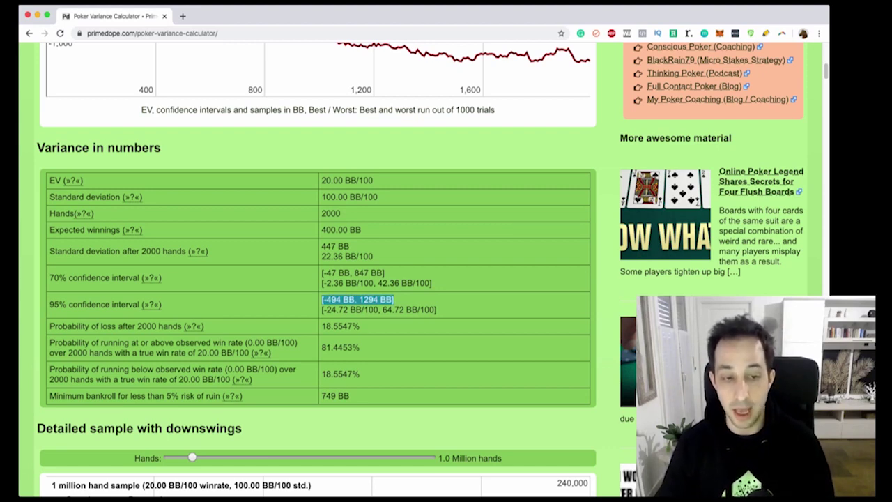
left_click_drag(321, 326, 360, 326)
left_click(348, 325)
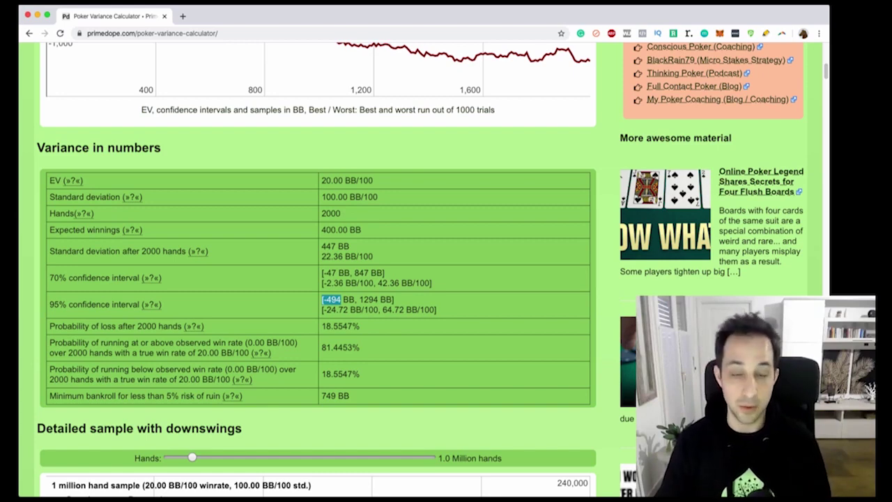
Scroll to Downswings in numbers and highlight the 1000+ BB extent at 3.74%.
scroll(318, 272, "down", 5)
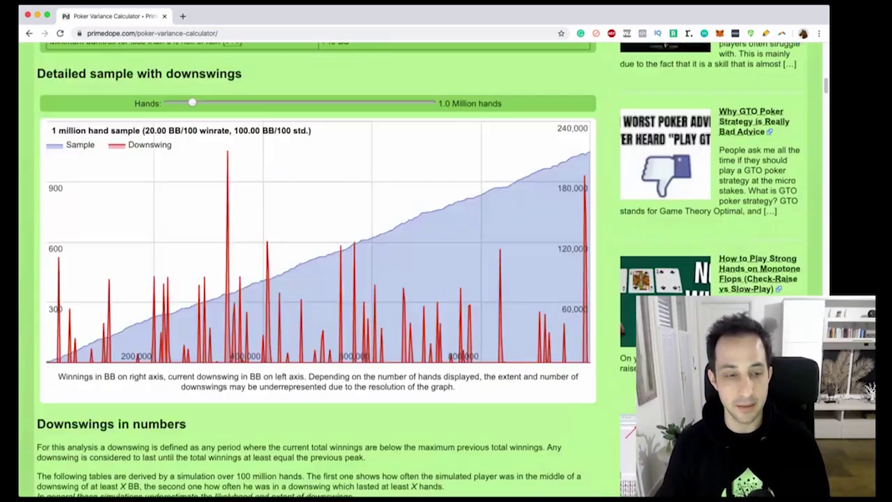
scroll(317, 272, "down", 4)
scroll(318, 272, "down", 2)
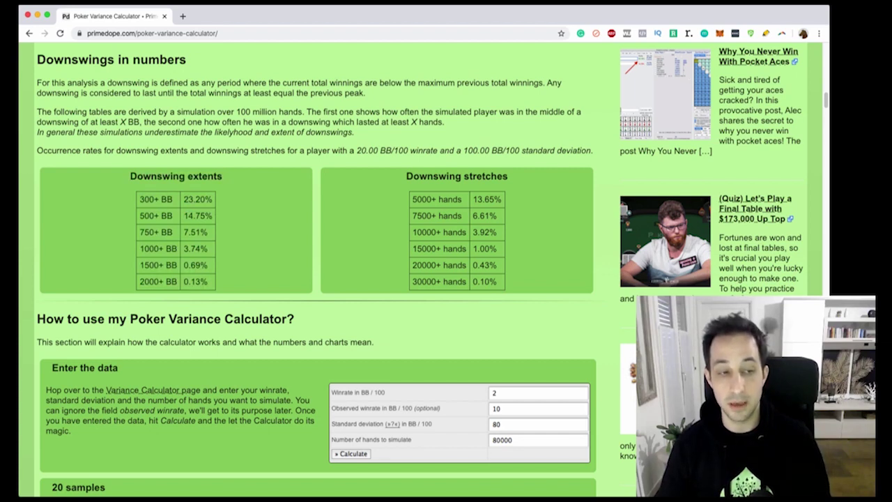
left_click_drag(144, 248, 177, 248)
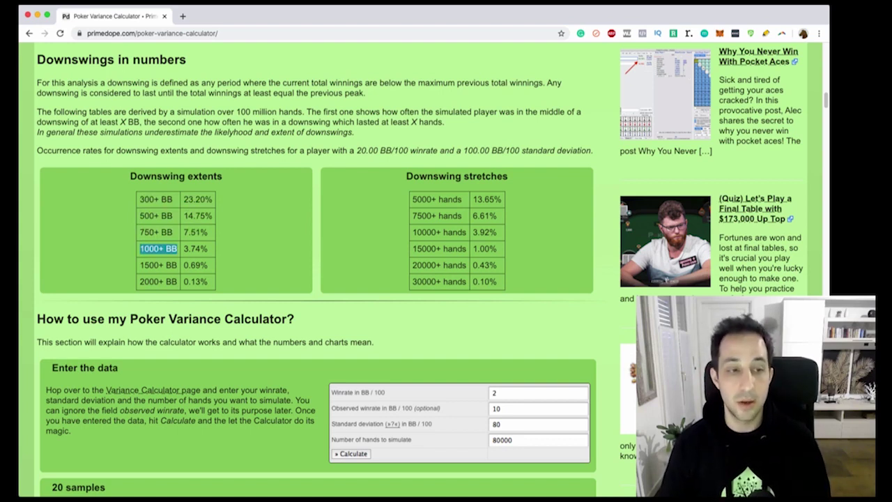
mouse_move(184, 249)
left_mouse_down()
mouse_move(201, 249)
mouse_move(139, 199)
left_mouse_up()
left_click(139, 199)
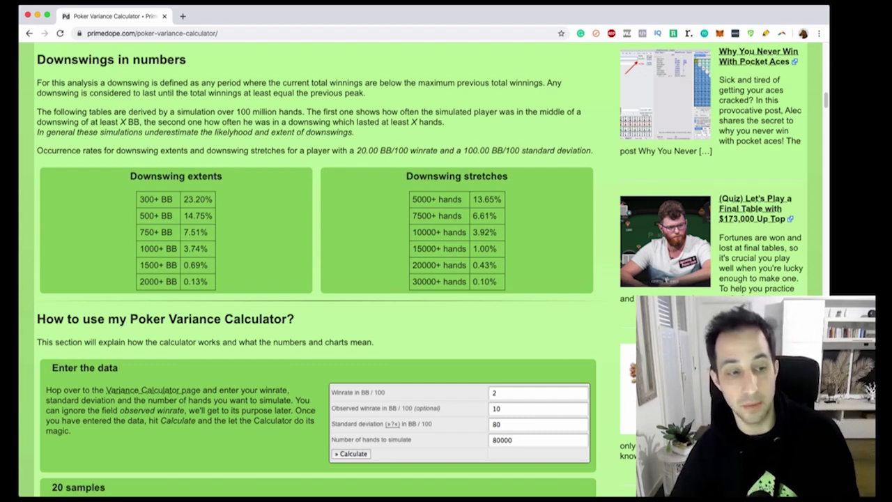
Highlight the 1500+ BB downswing at 0.69% and 10000+ hand stretches at 3.92%.
left_click_drag(140, 265, 208, 265)
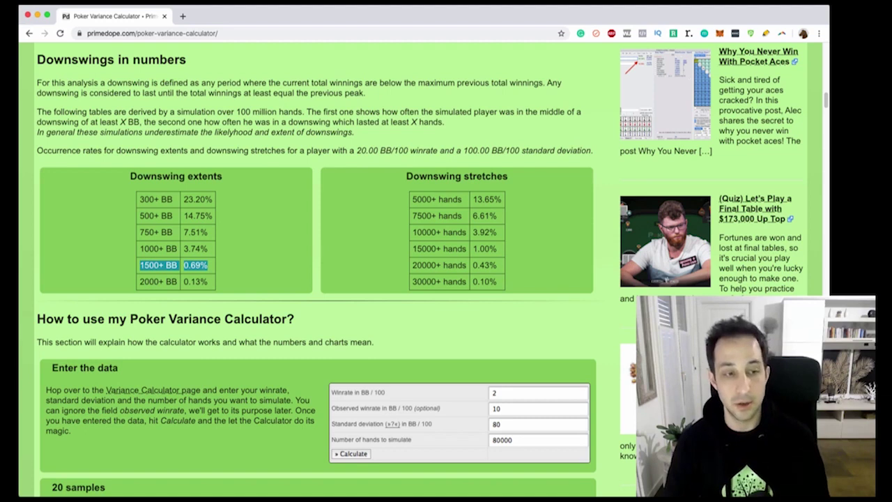
key("Escape")
left_click_drag(140, 265, 192, 265)
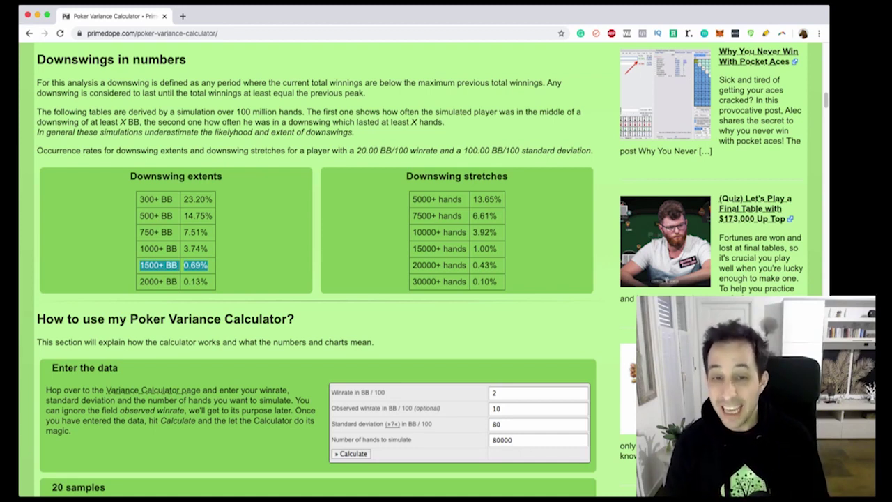
left_click_drag(497, 232, 417, 232)
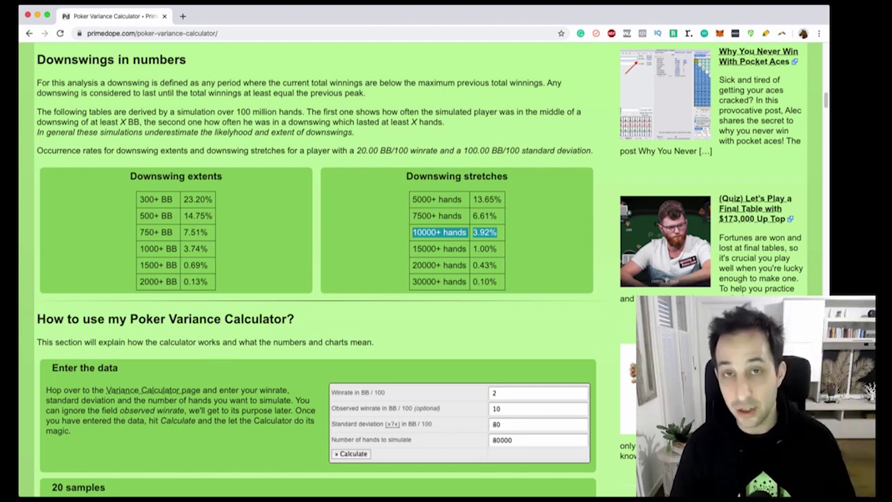
key("Home")
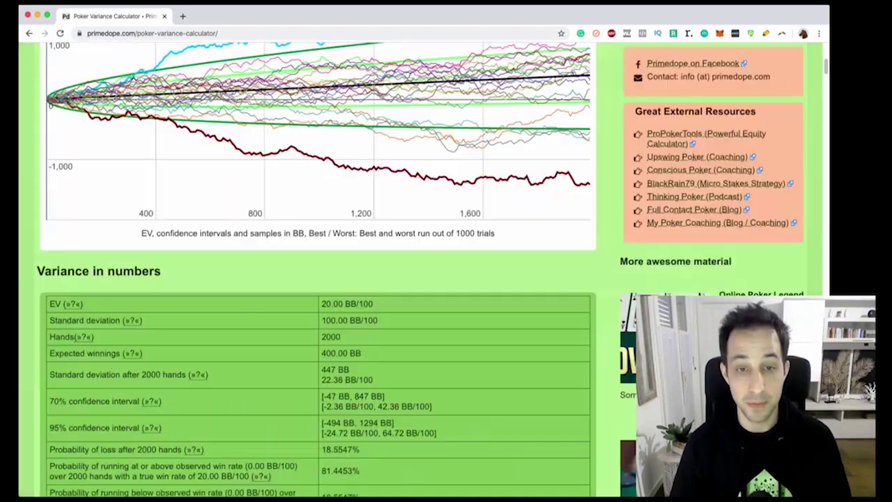
Load the Tournament Variance Calculator page and return to its input form.
key("super+r")
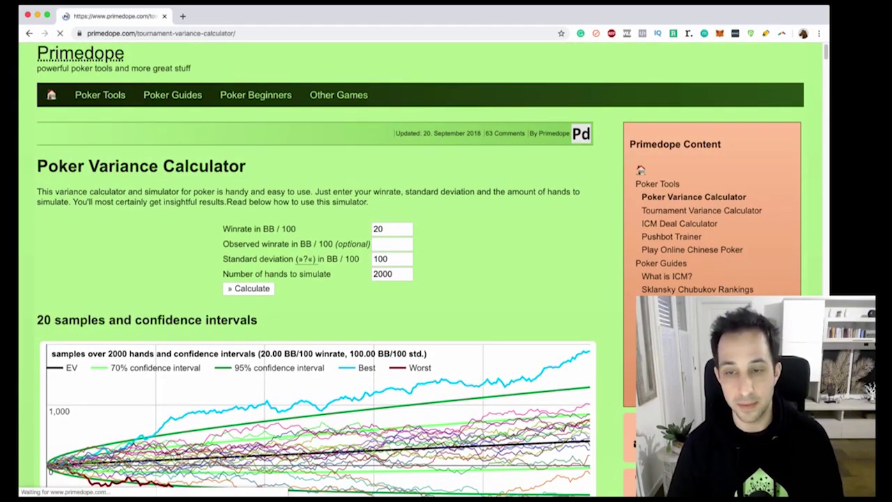
scroll(314, 279, "down", 2)
scroll(314, 279, "down", 3)
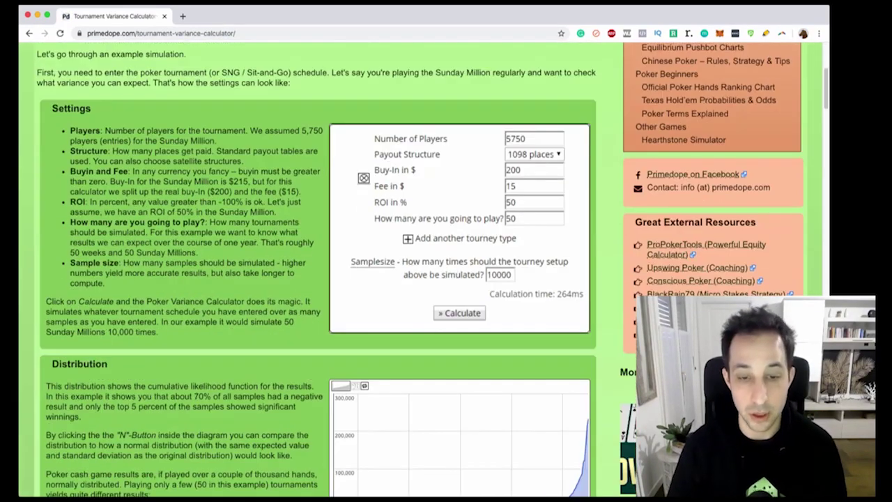
scroll(314, 279, "down", 3)
scroll(313, 279, "down", 5)
scroll(314, 279, "down", 10)
key("Home")
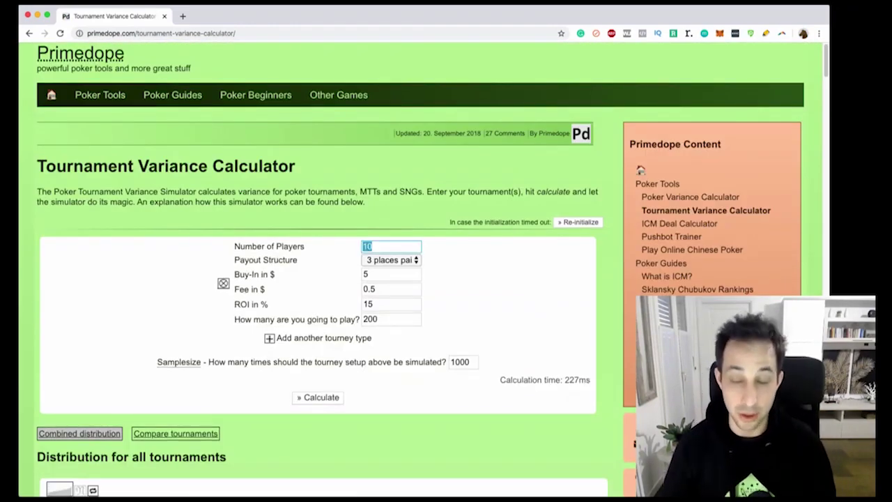
Set 300 players with the 36-places-paid payout structure.
key("BackSpace")
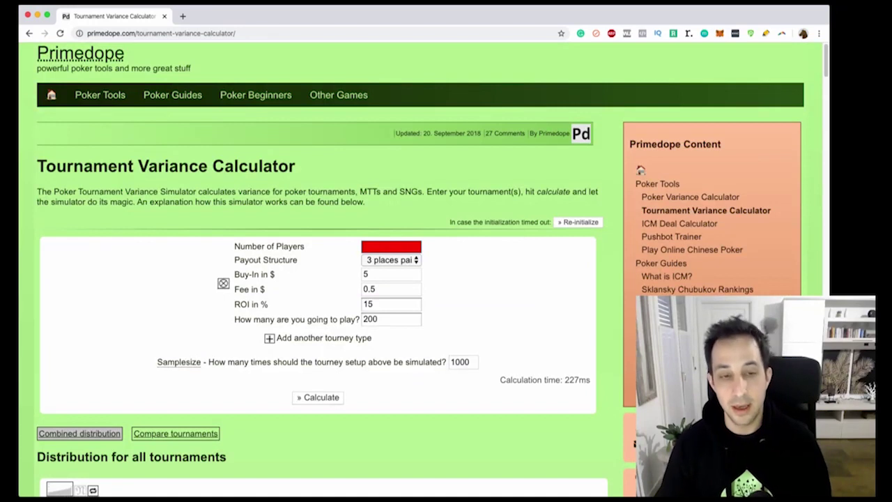
type("300")
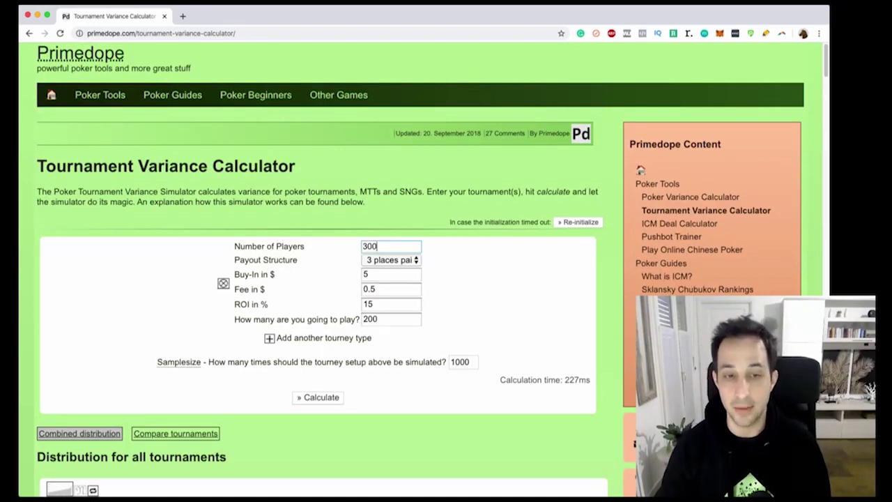
key("ctrl+a")
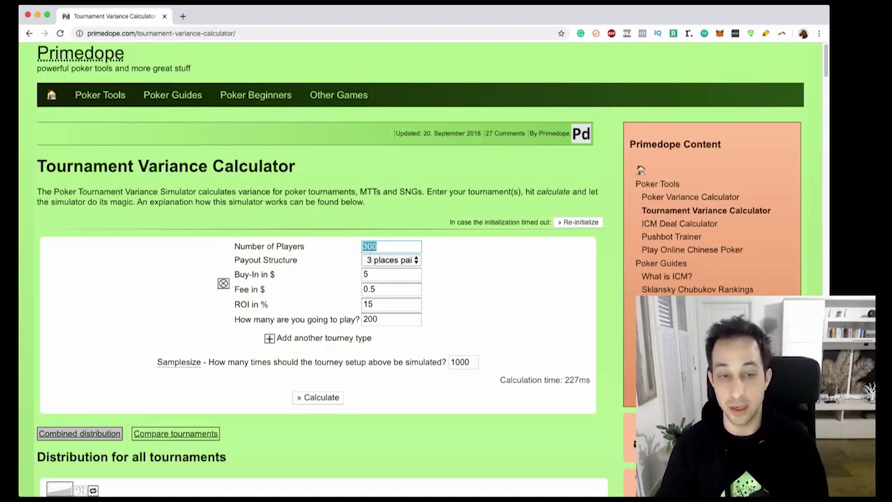
key("Tab")
key("space")
key("Down")
key("Down")
key("Down")
key("Down")
key("Down")
key("Down")
key("Down")
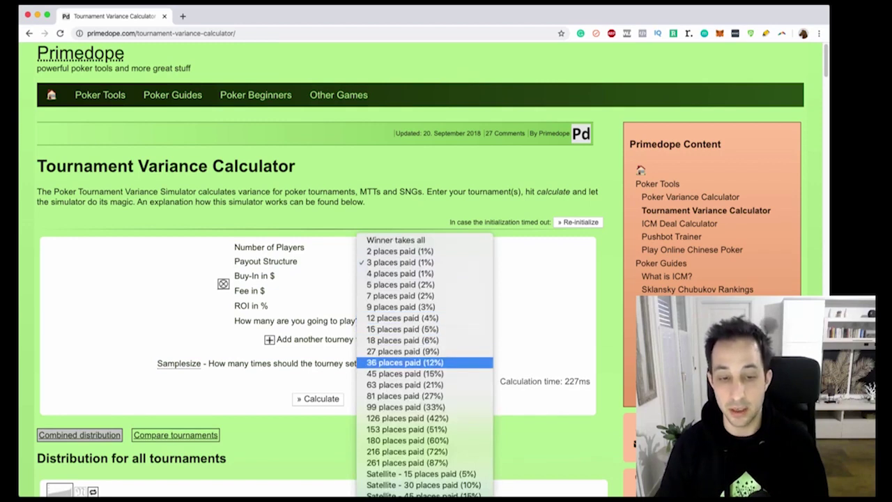
key("Return")
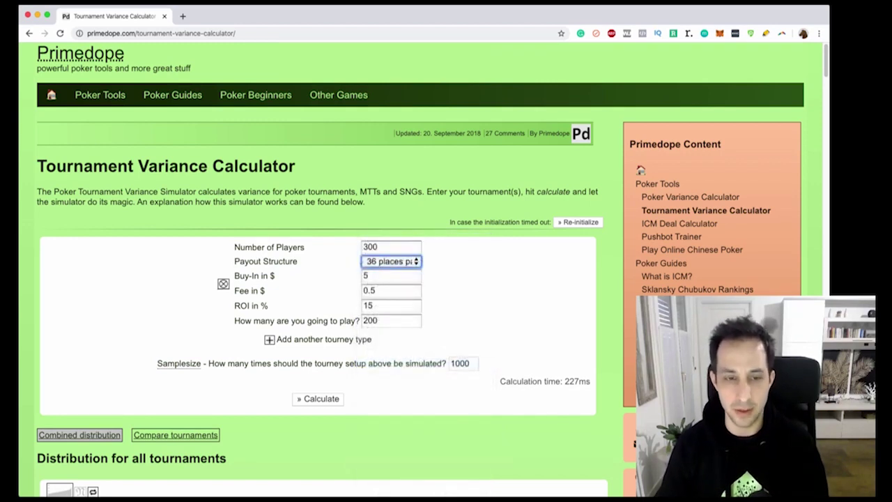
Enter a $500 buy-in and $30 fee, then return to the ROI field.
key("Tab")
type("500")
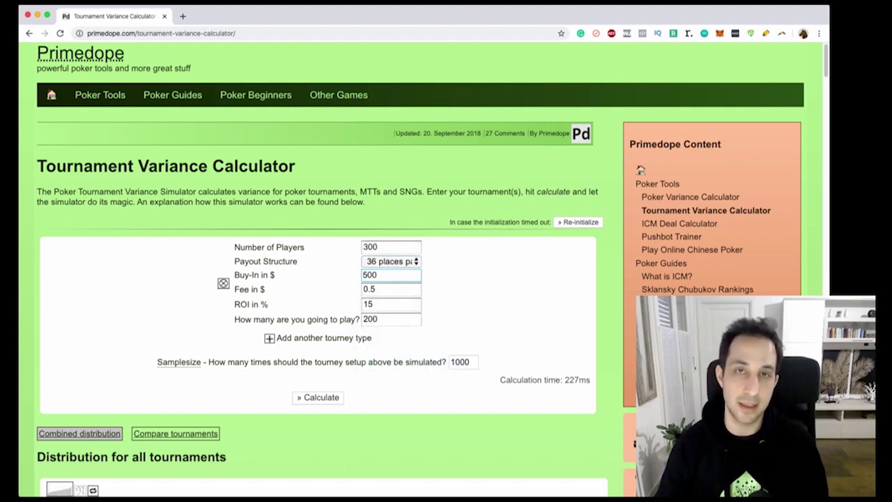
key("ctrl+a")
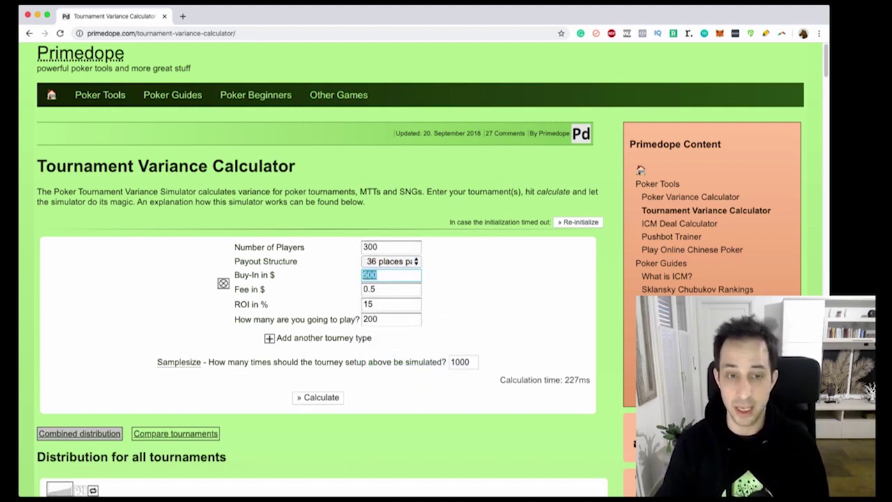
key("Tab")
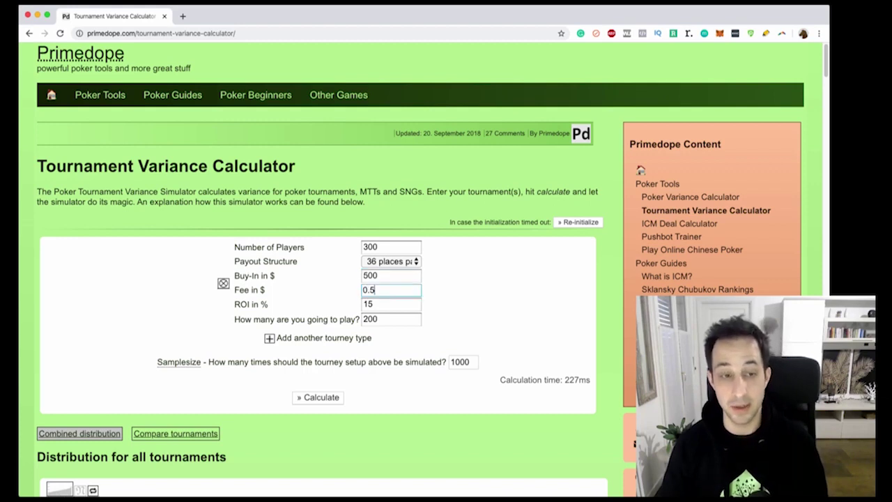
type("30")
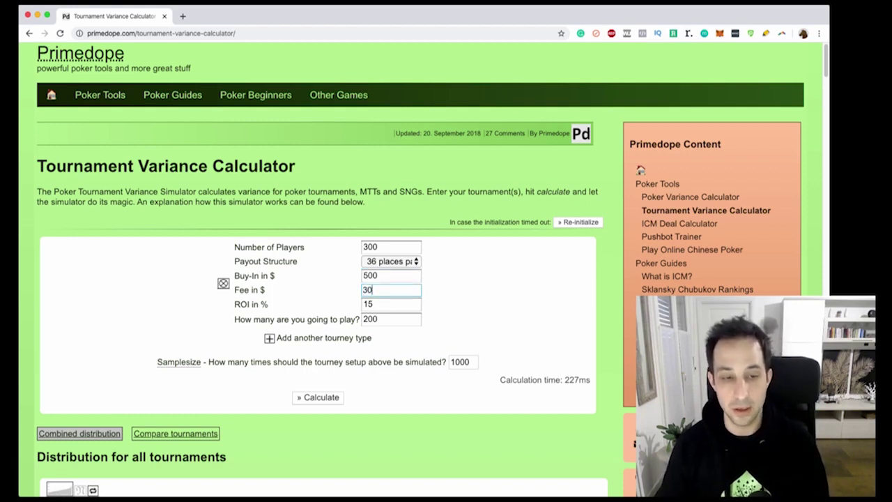
key("Tab")
key("Tab")
key("shift+Tab")
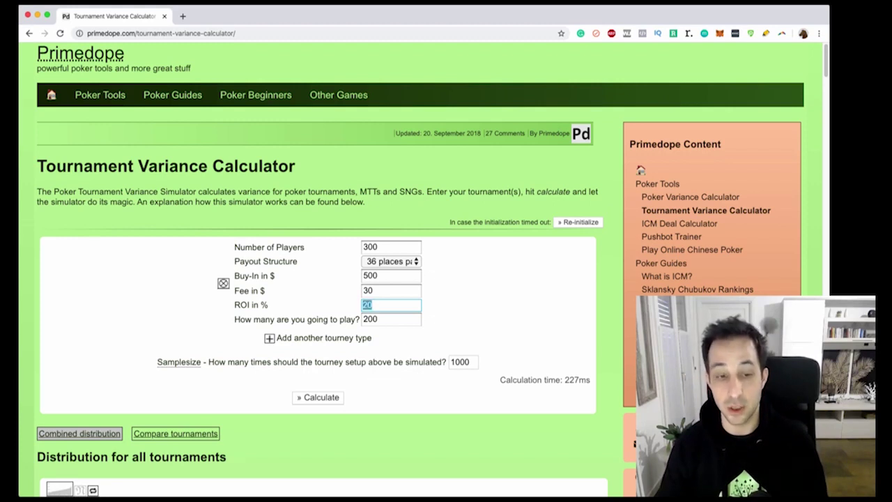
key("Left")
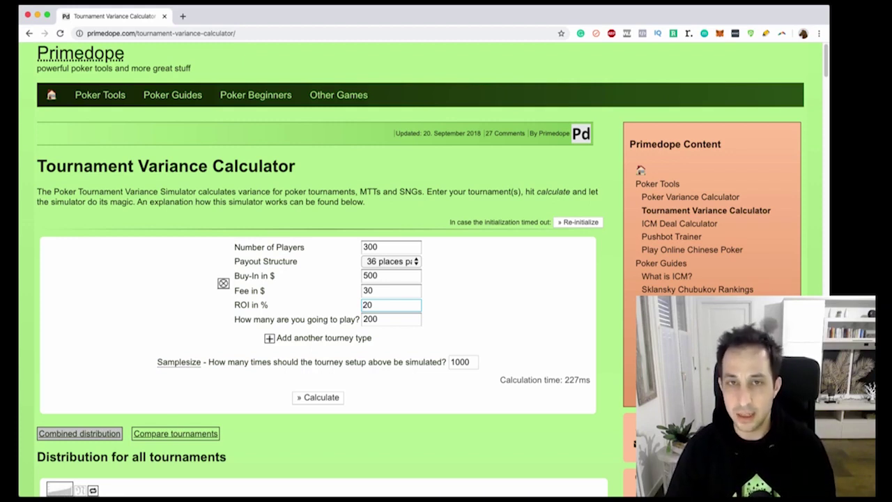
scroll(363, 277, "down", 1)
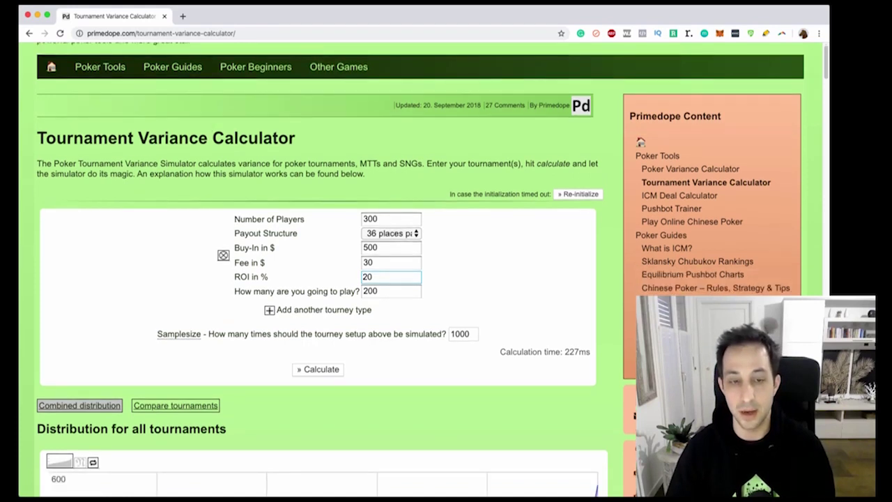
key("Tab")
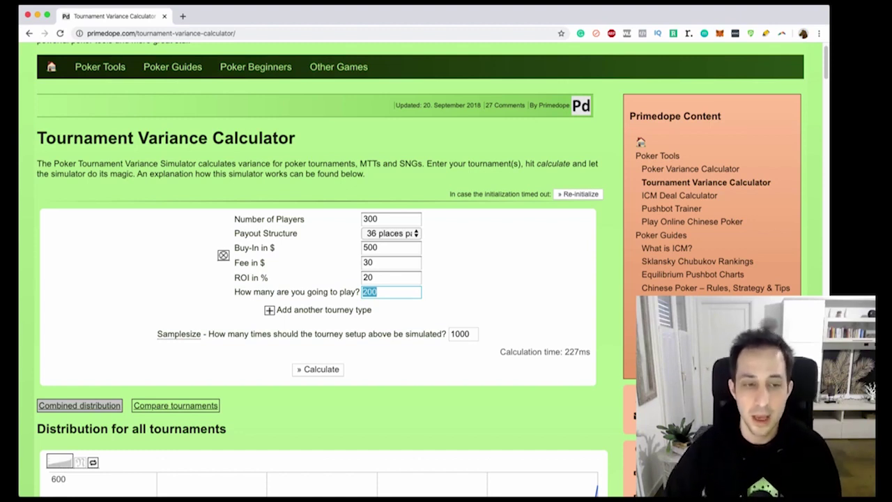
Enter 50 tournaments and a 10,000 sample size, then run the simulation.
type("50")
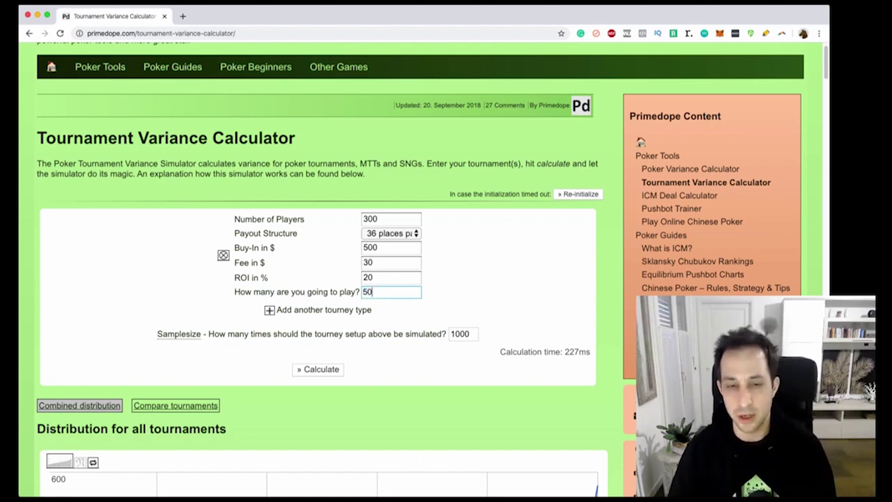
key("Tab")
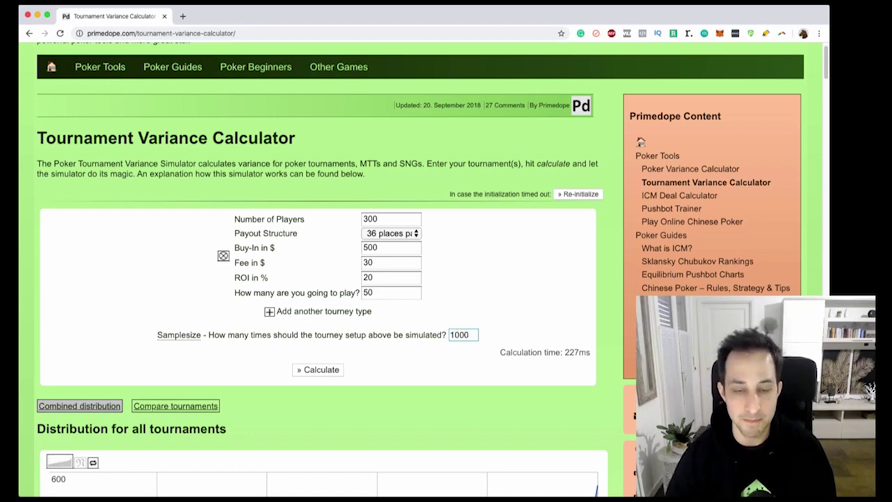
type("0")
key("Tab")
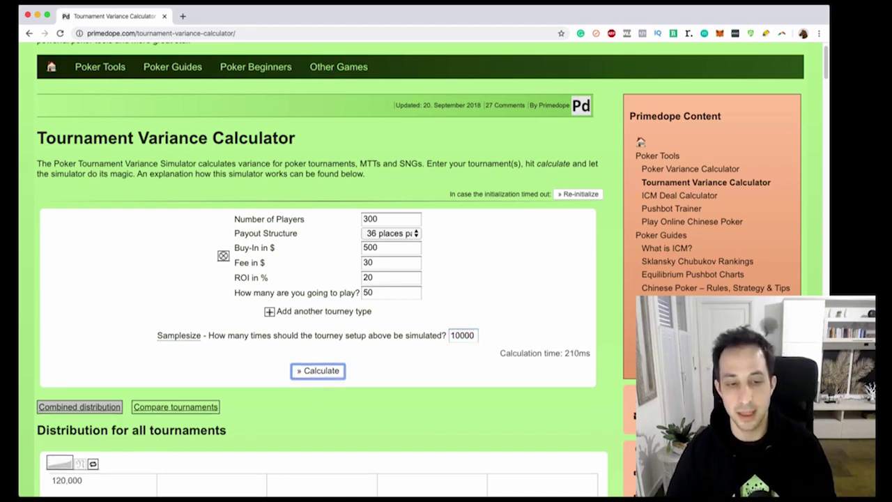
Scroll down to the Statistical Data results for the 50-tournament schedule.
scroll(314, 279, "down", 3)
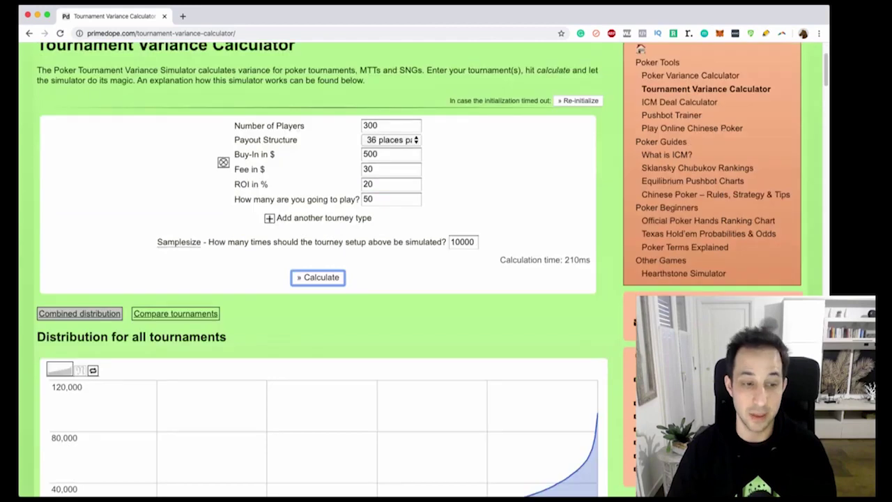
scroll(320, 272, "down", 5)
scroll(321, 272, "down", 5)
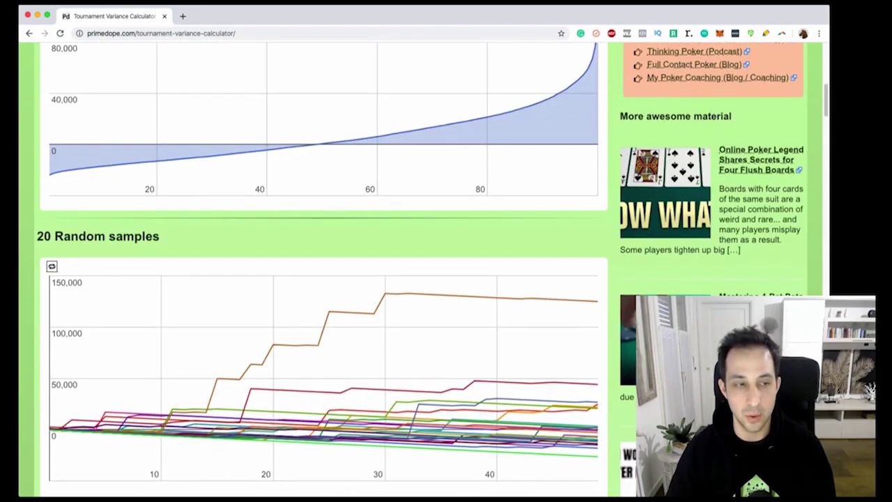
left_click_drag(64, 236, 160, 236)
scroll(320, 272, "down", 3)
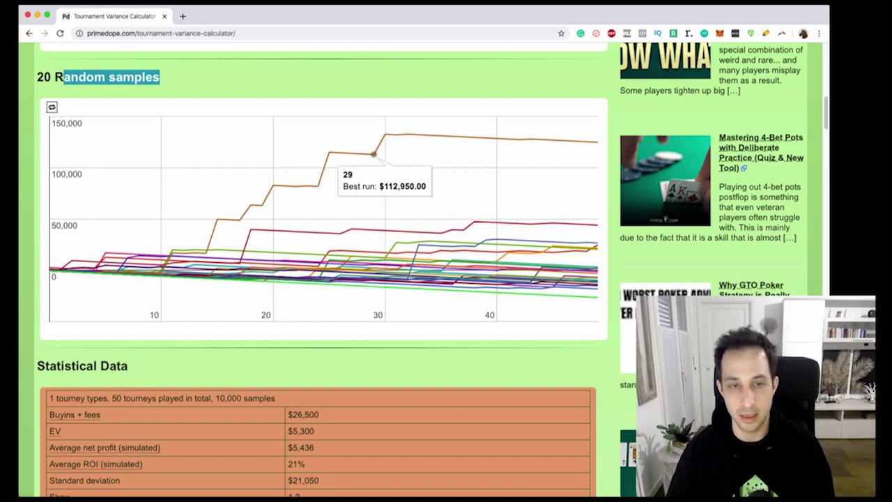
scroll(373, 154, "down", 3)
scroll(373, 154, "down", 1)
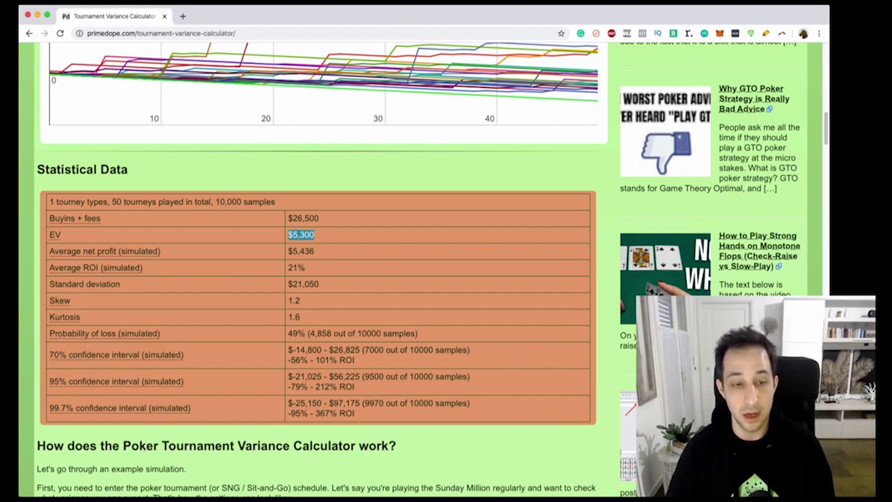
double_click(296, 333)
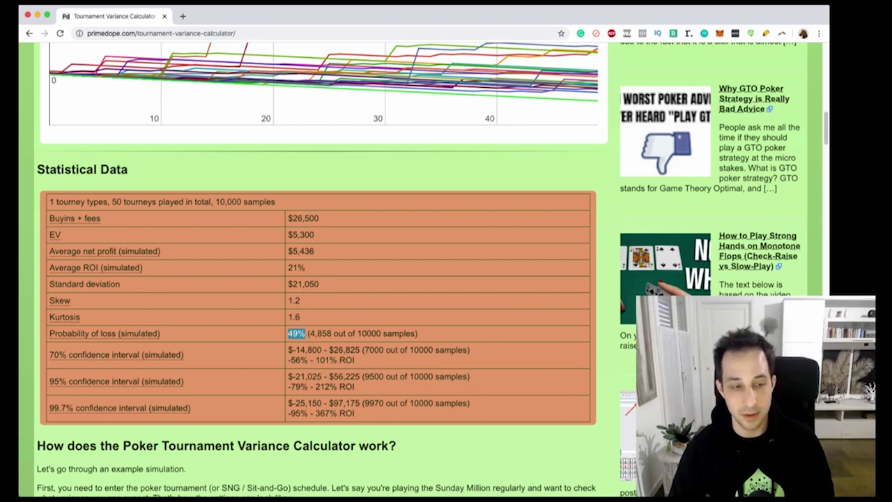
Highlight the 99.7% interval's -$25,150 lower bound and the $26,500 buy-ins plus fees.
left_click_drag(363, 403, 439, 403)
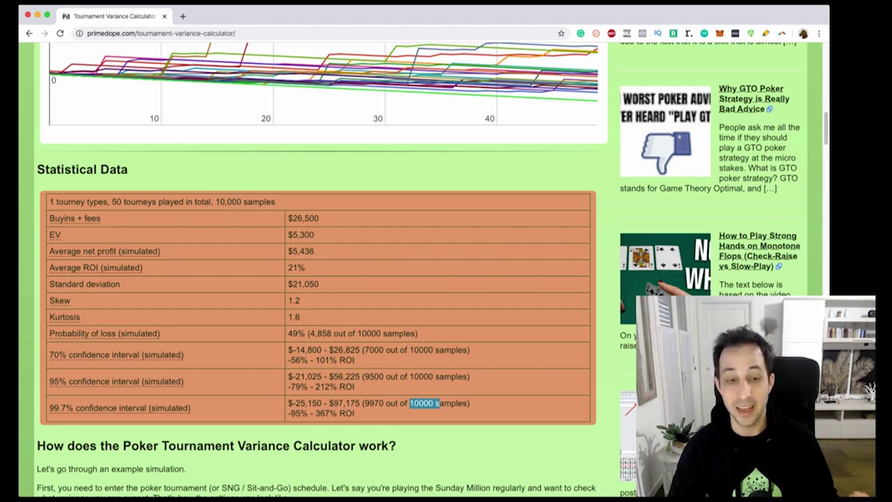
left_click_drag(288, 403, 335, 403)
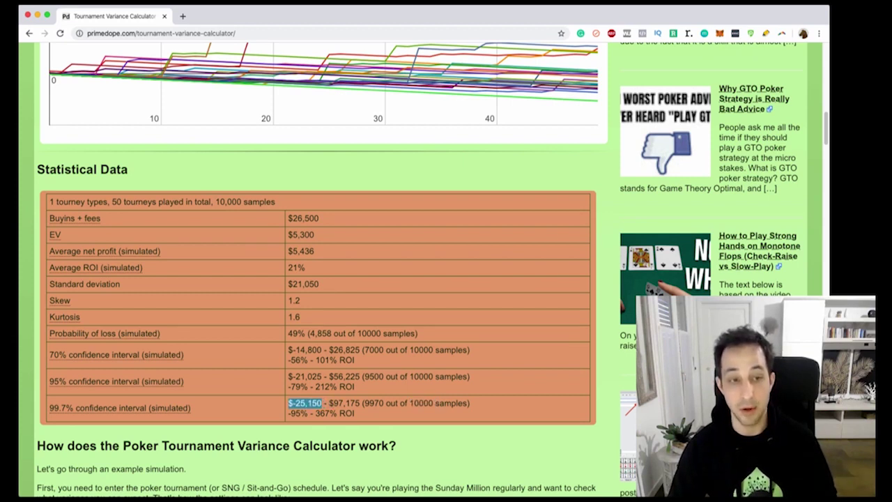
left_click_drag(319, 219, 292, 218)
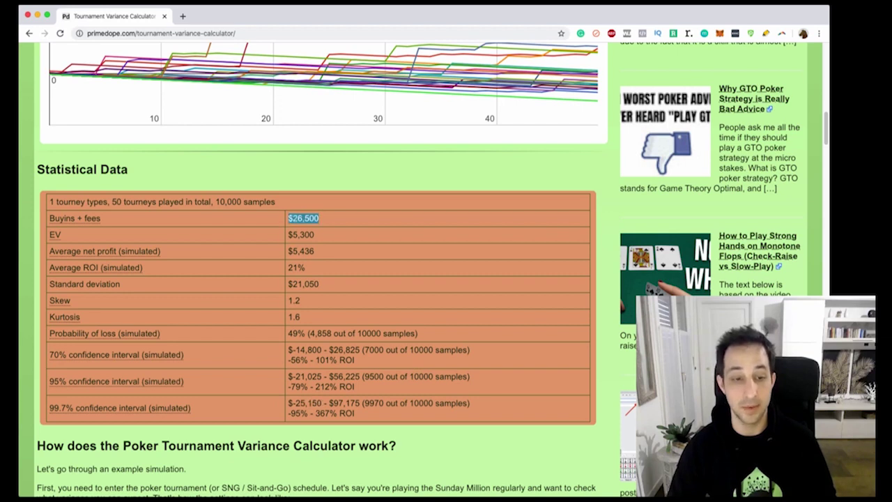
left_click_drag(288, 403, 357, 403)
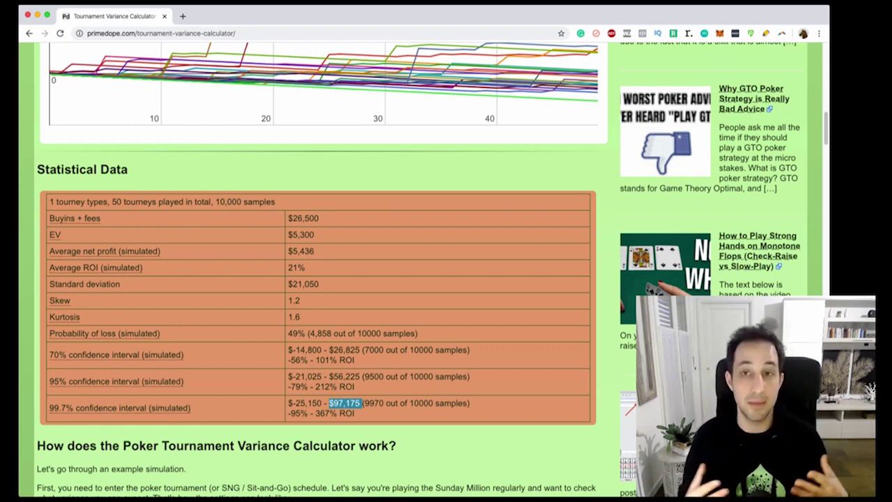
key("Home")
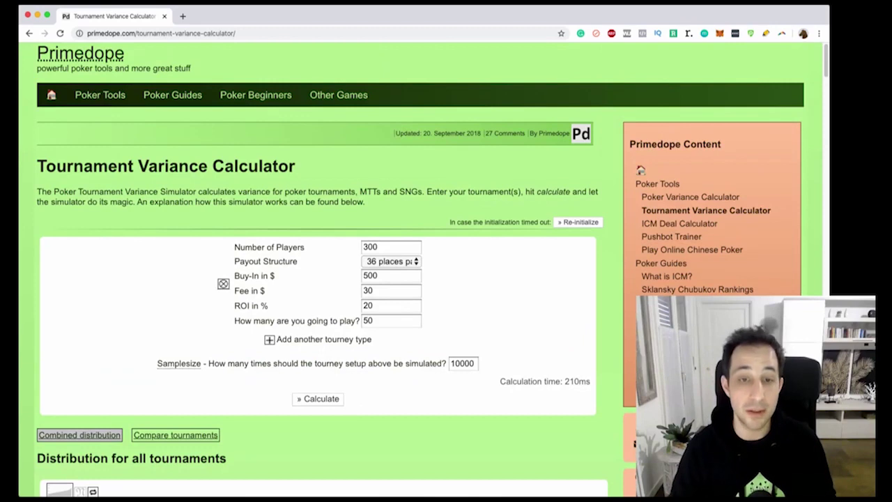